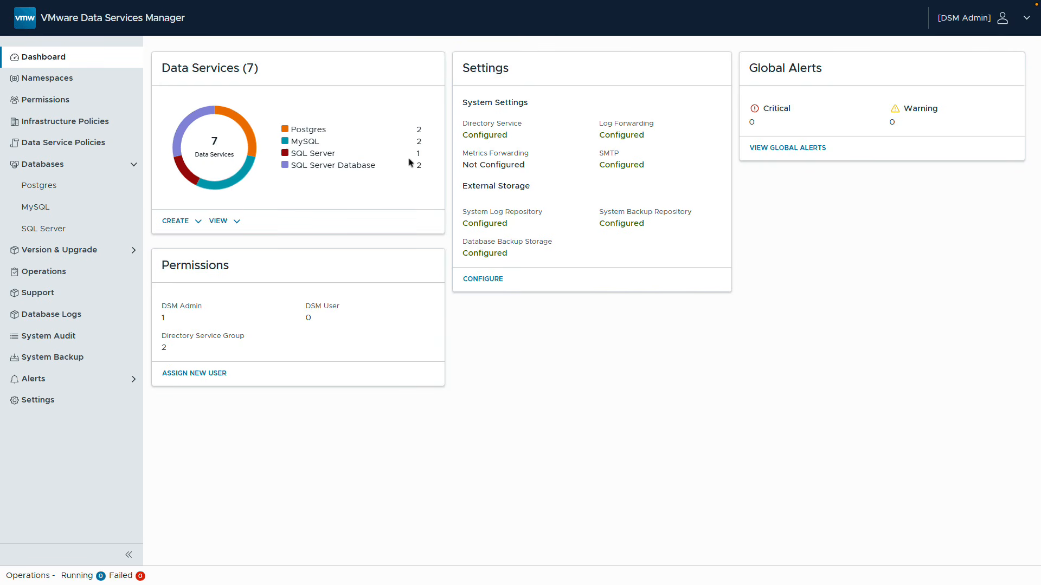
# Look over the existing SQL Server instances and the databases hosted on them
pyautogui.click(120, 235)
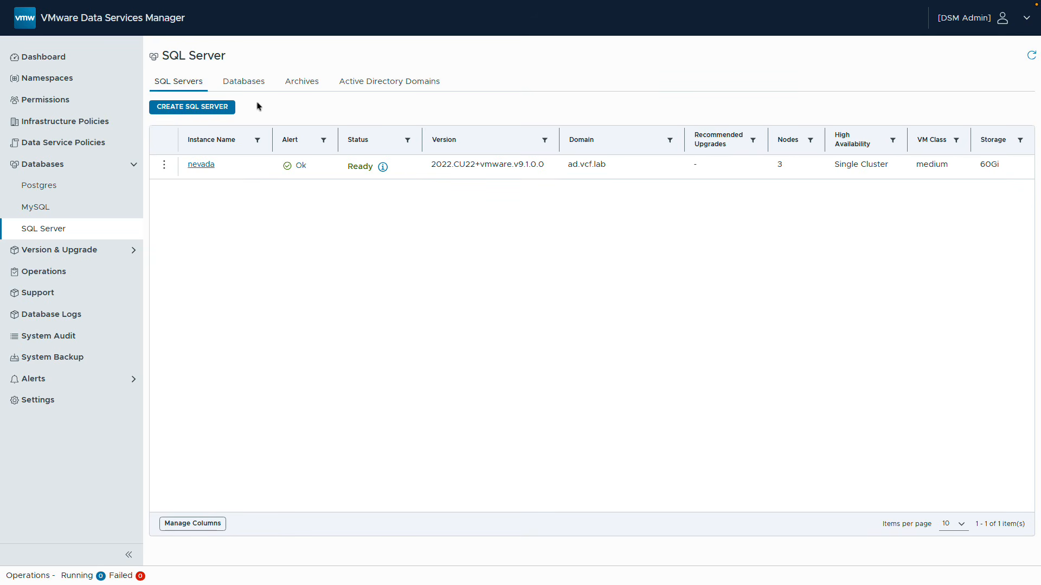
pyautogui.click(248, 84)
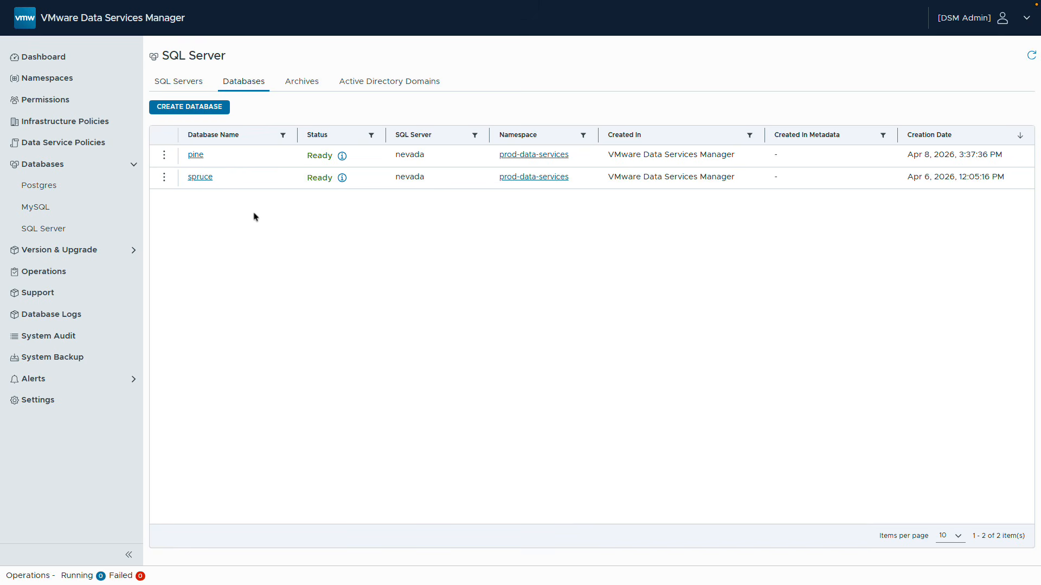
pyautogui.click(196, 92)
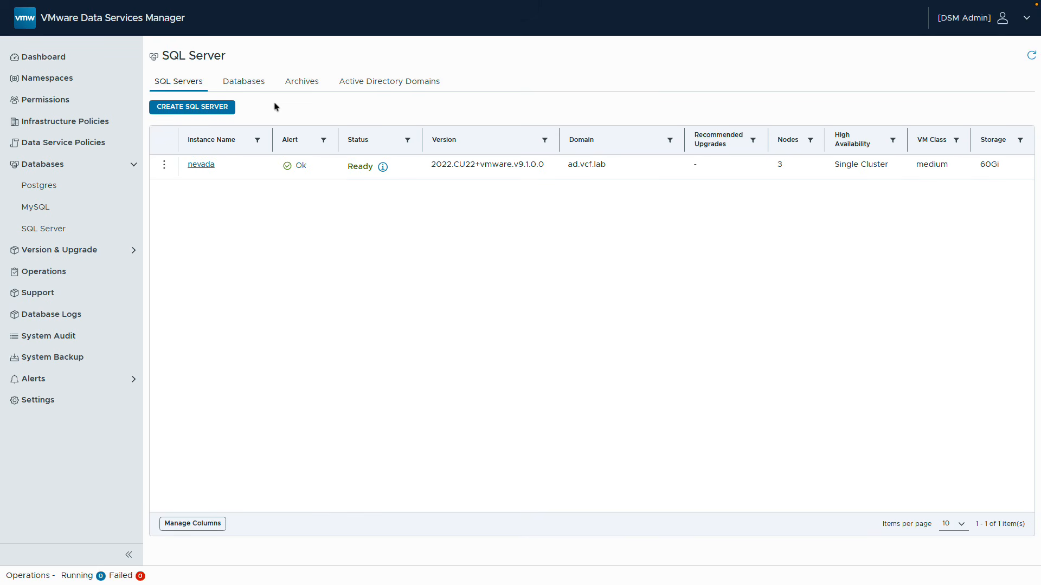
# Start creating a SQL Server instance named arizona with the Developer edition
pyautogui.click(226, 116)
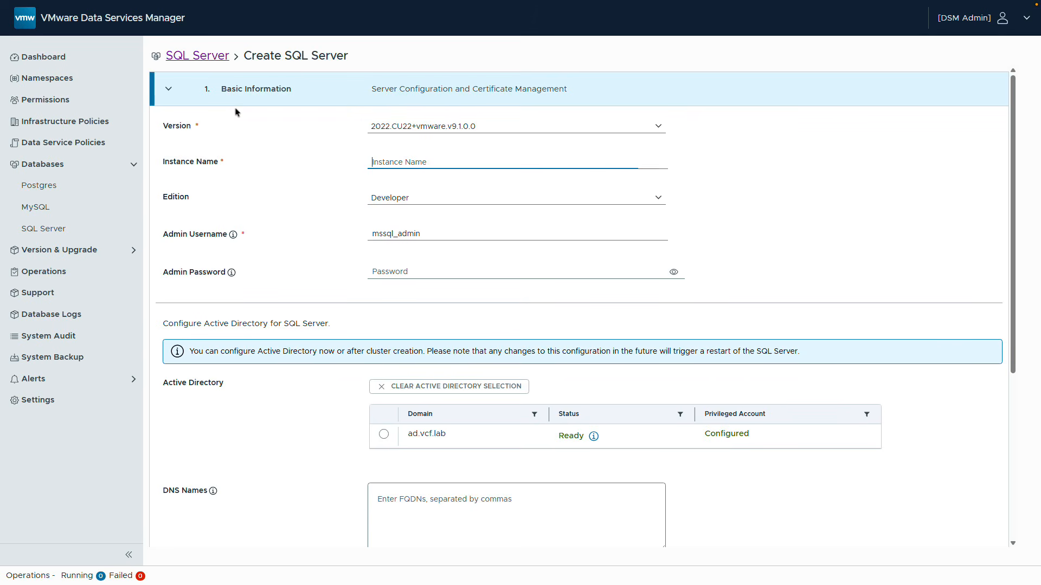
pyautogui.write('arizona')
pyautogui.click(377, 202)
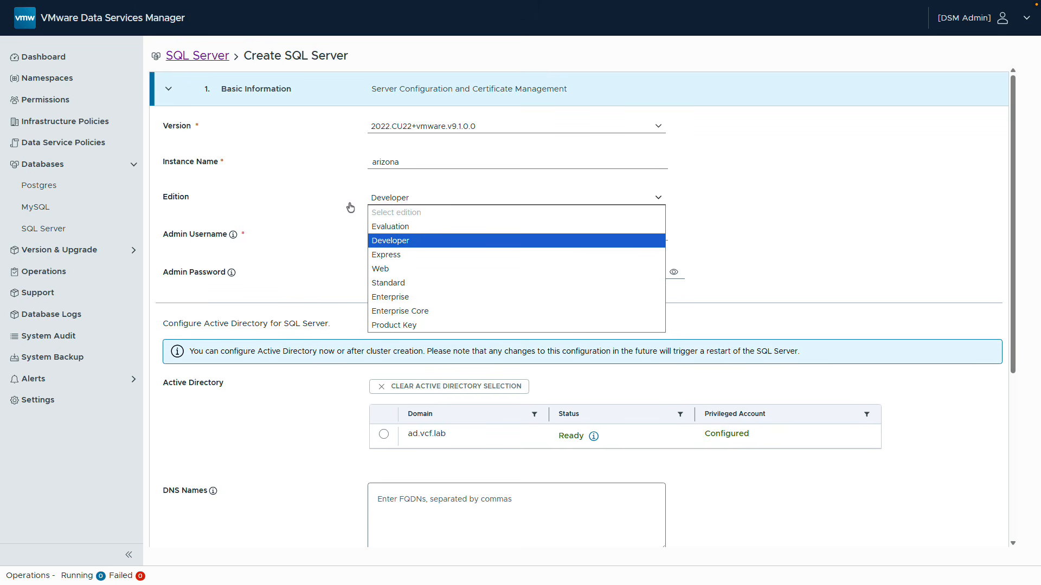
pyautogui.click(416, 245)
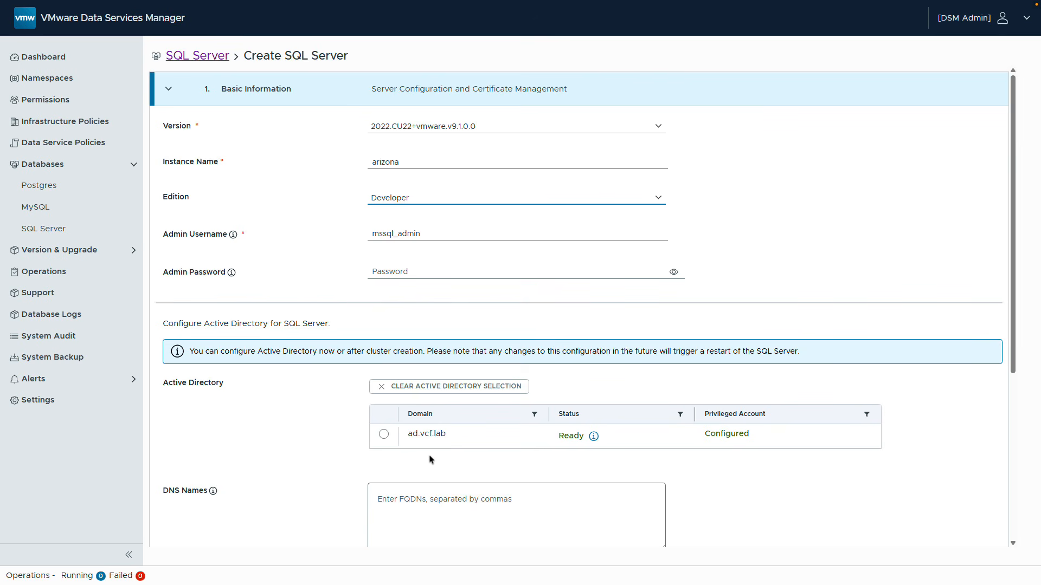
# Assign the ad.vcf.lab Active Directory domain to the instance, with sqladmin as the AD account username, and enter the AD account password
pyautogui.click(383, 437)
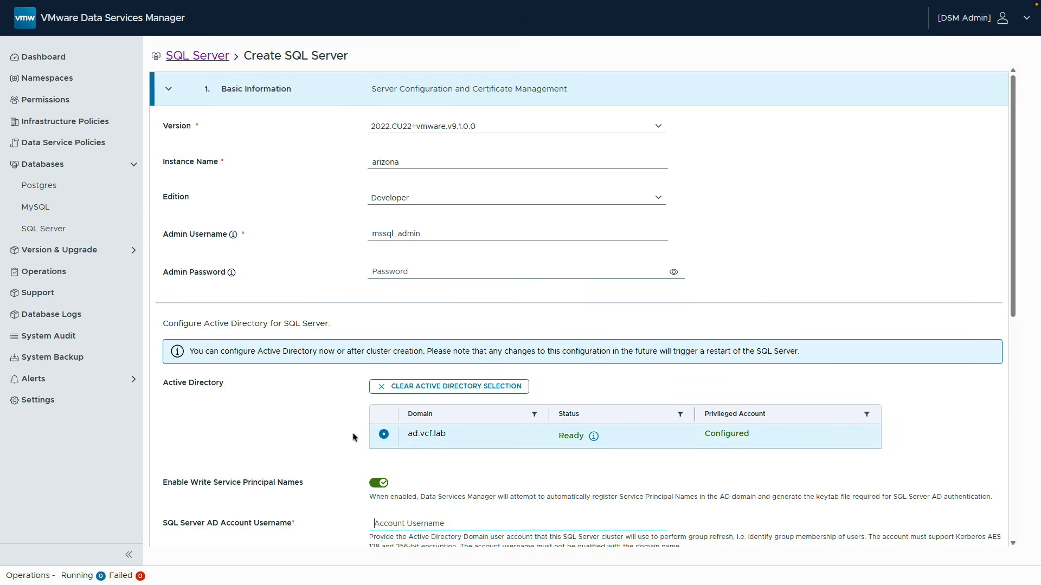
pyautogui.scroll(-5, 353, 434)
pyautogui.scroll(-1, 353, 437)
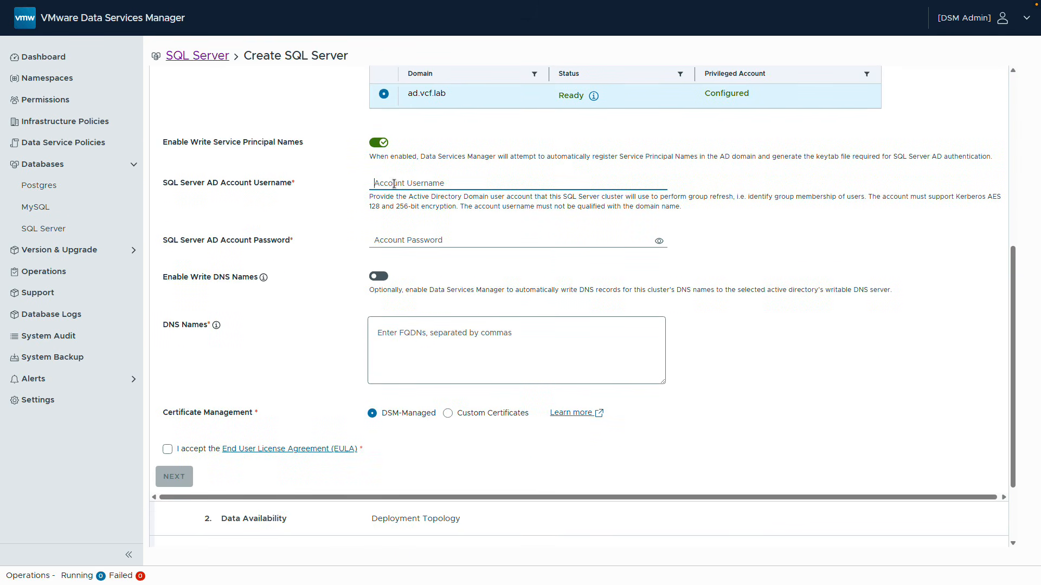
pyautogui.write('sqladmin')
pyautogui.press('Tab')
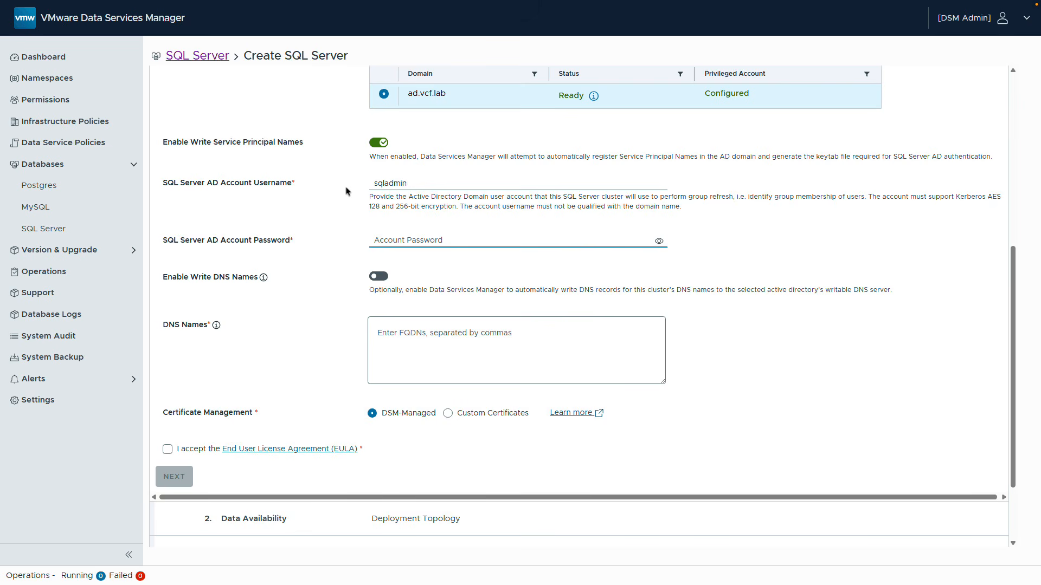
pyautogui.hotkey('ctrl', 'v')
# Enable writing DNS names for arizona.ad.vcf.lab and accept the End User License Agreement to complete the basic information
pyautogui.click(371, 277)
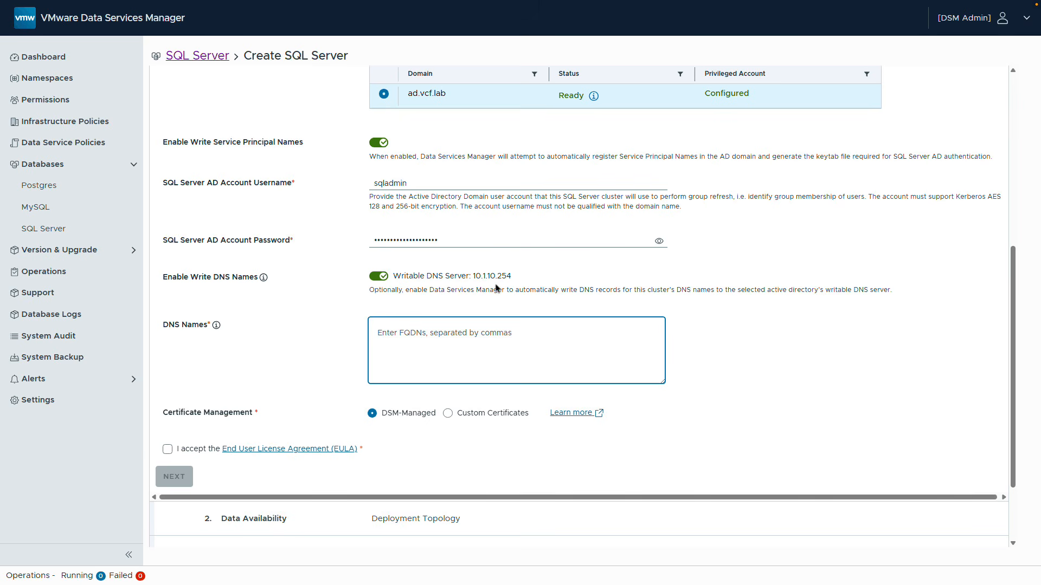
pyautogui.write('arizona.ad.vcf.lab')
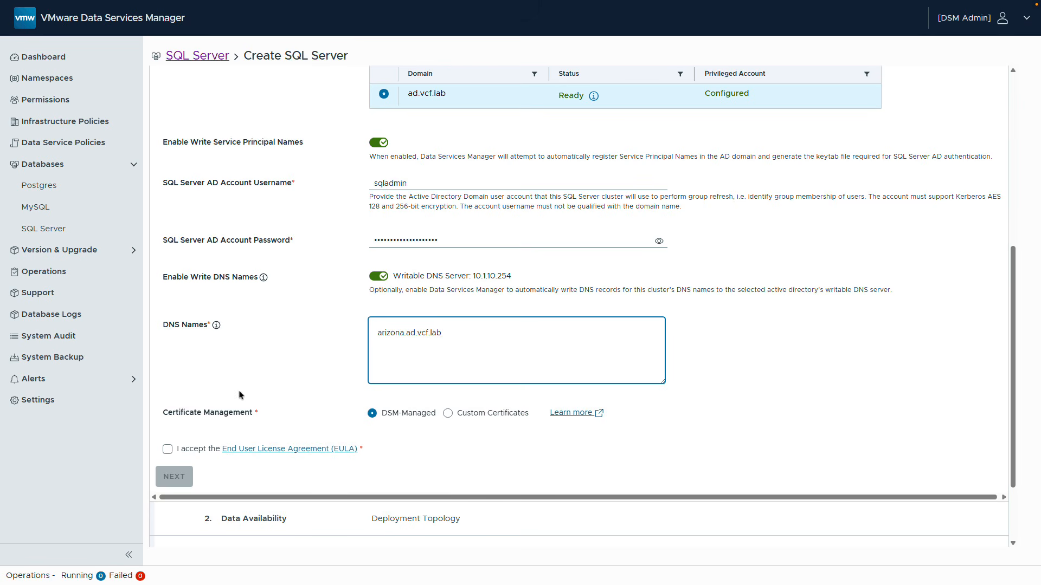
pyautogui.click(182, 458)
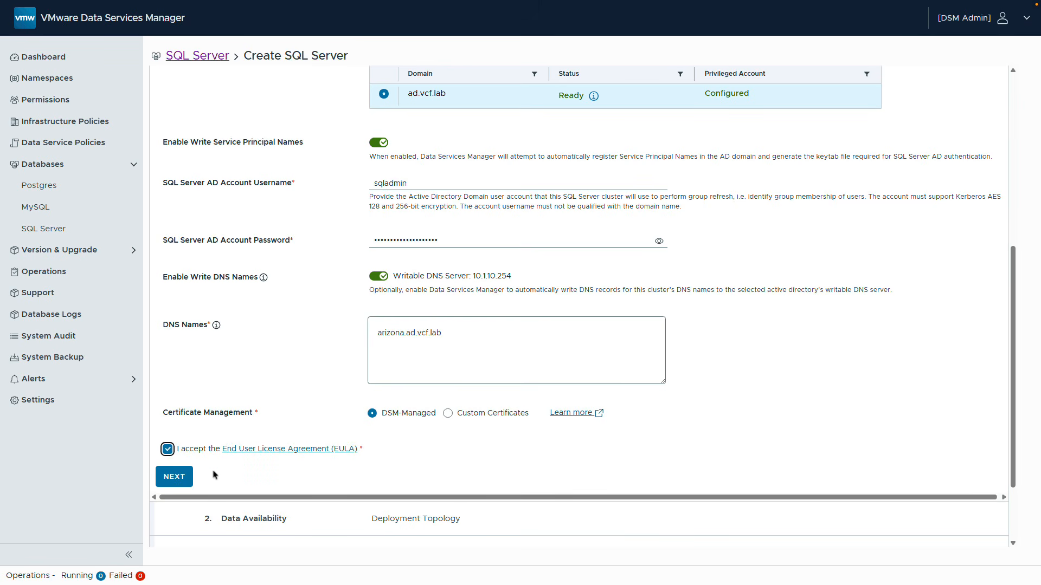
pyautogui.click(173, 477)
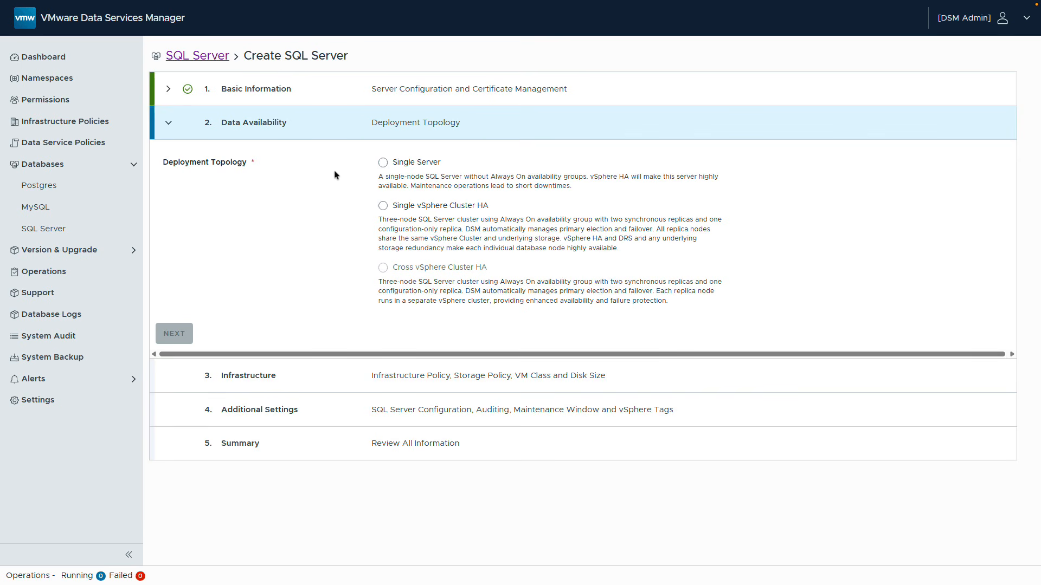
# Set the deployment topology to Single Server and the infrastructure to policy-01a with the medium VM class (4 cores, 8 GB)
pyautogui.click(382, 162)
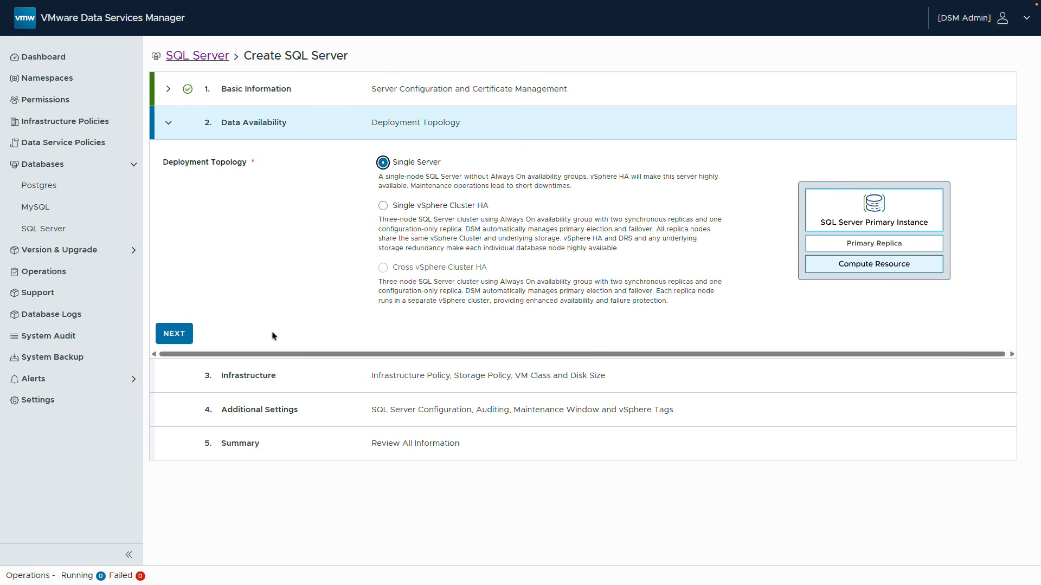
pyautogui.click(184, 338)
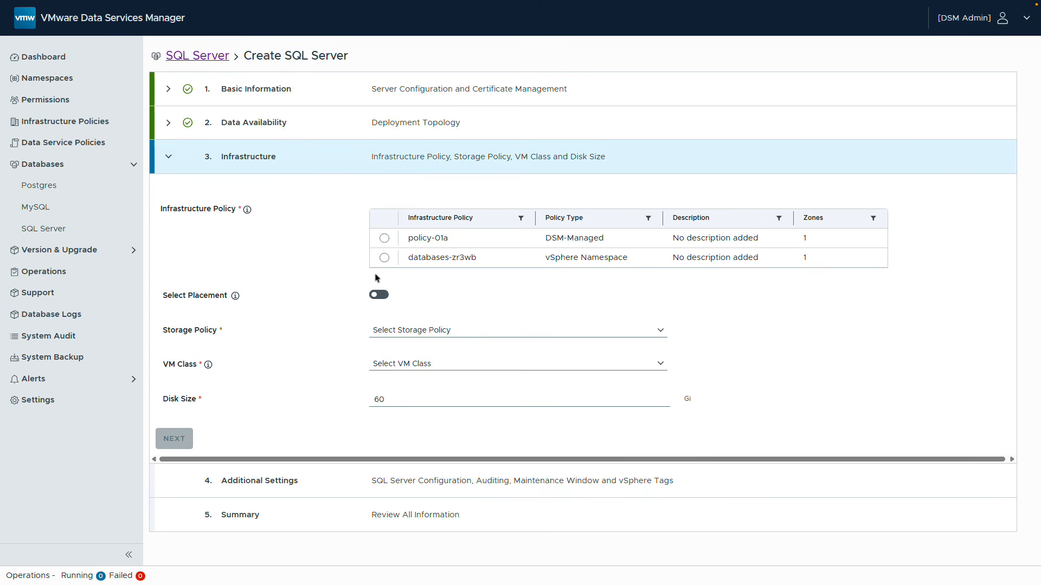
pyautogui.click(384, 238)
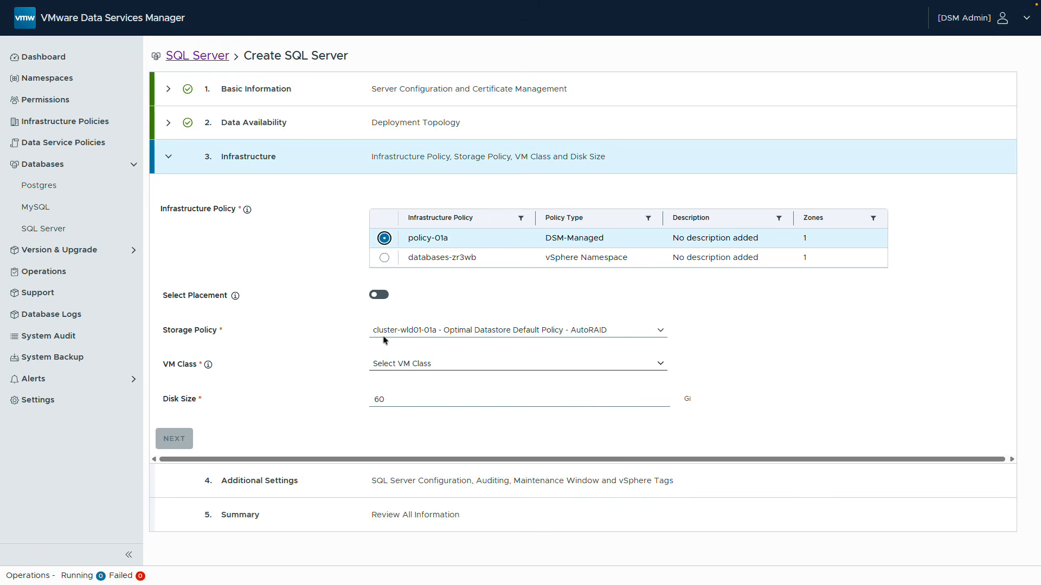
pyautogui.click(383, 369)
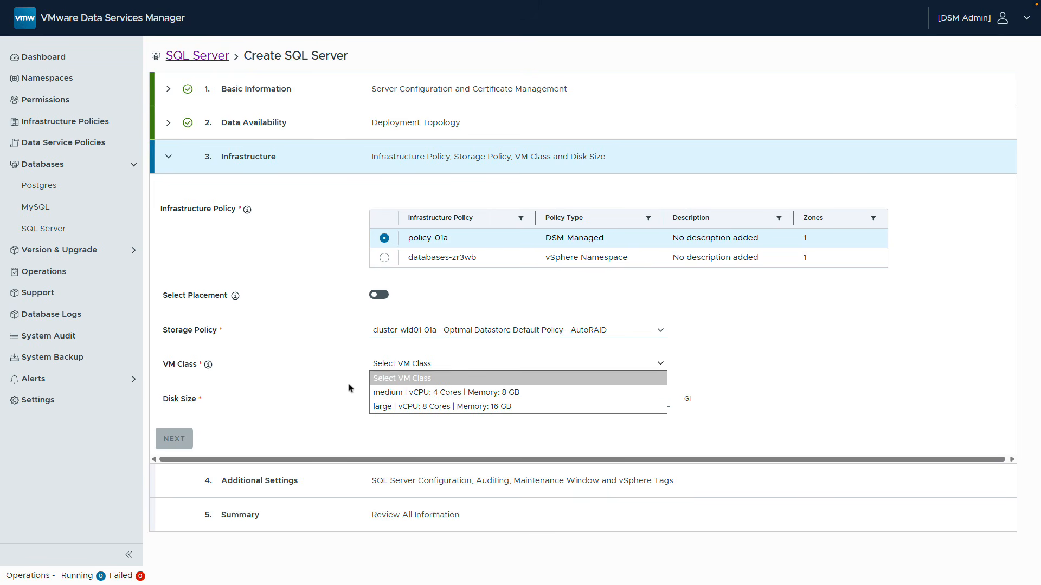
pyautogui.click(390, 393)
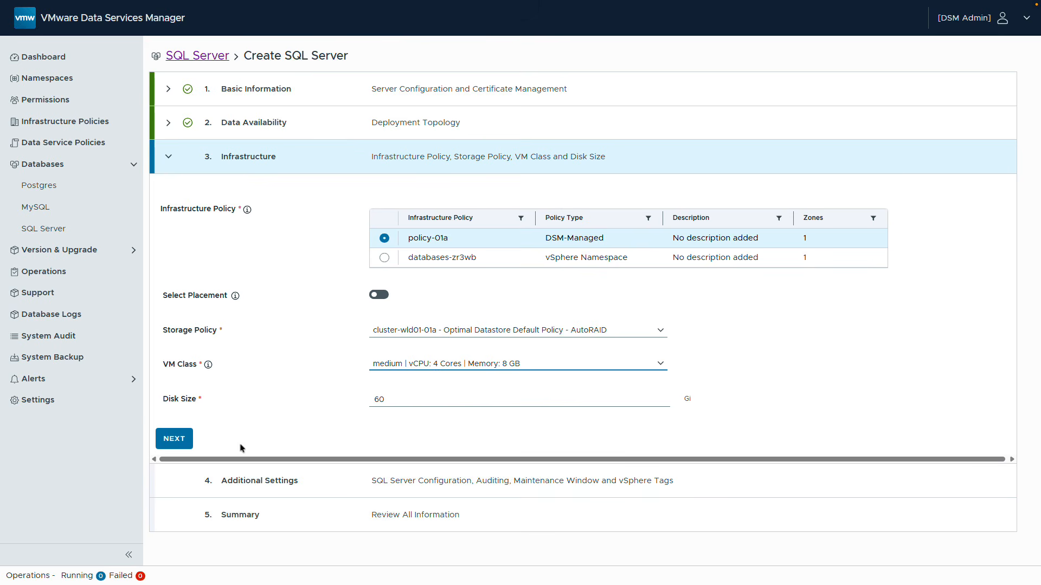
pyautogui.click(174, 439)
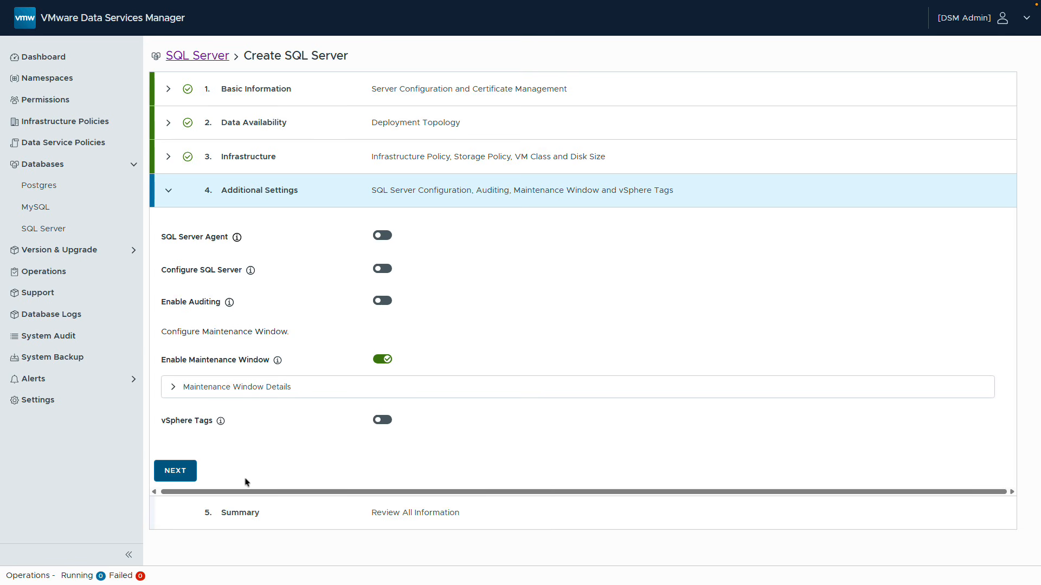
# Keep the default additional settings and create the arizona SQL Server instance
pyautogui.click(175, 470)
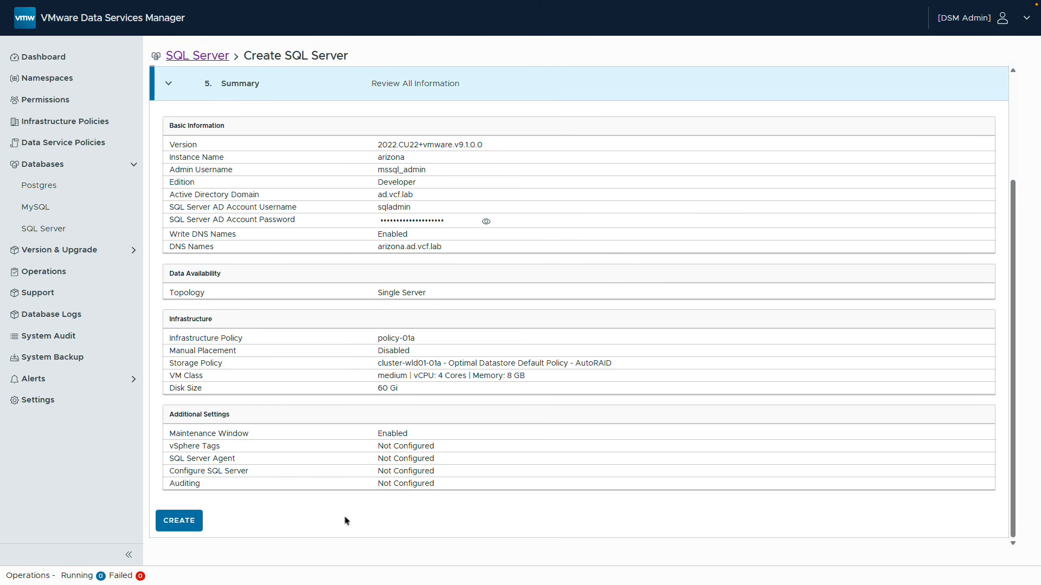
pyautogui.click(191, 527)
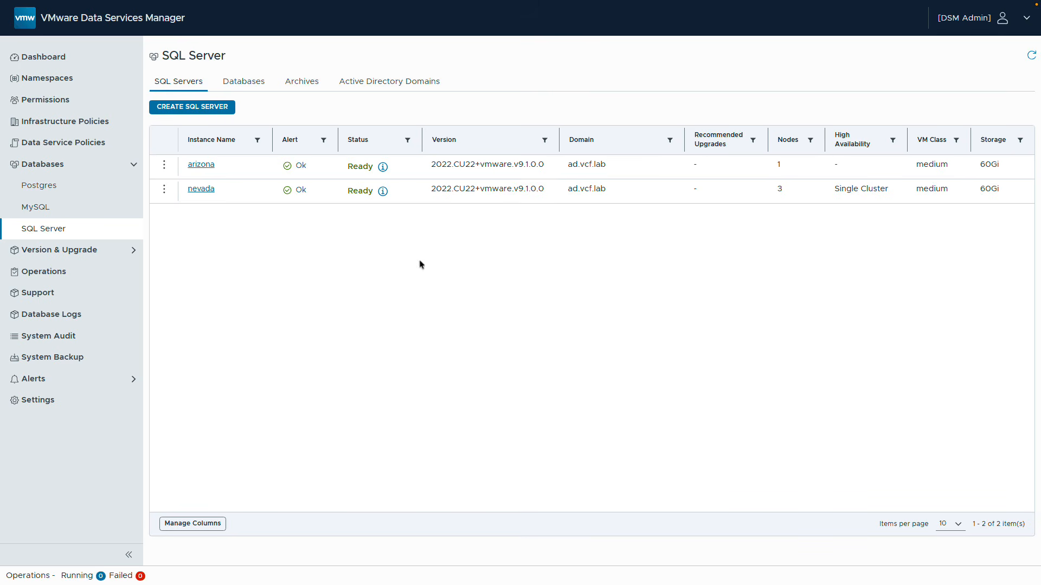
# Edit the mssql-all data service policy to add arizona to its allowed SQL Servers
pyautogui.click(116, 148)
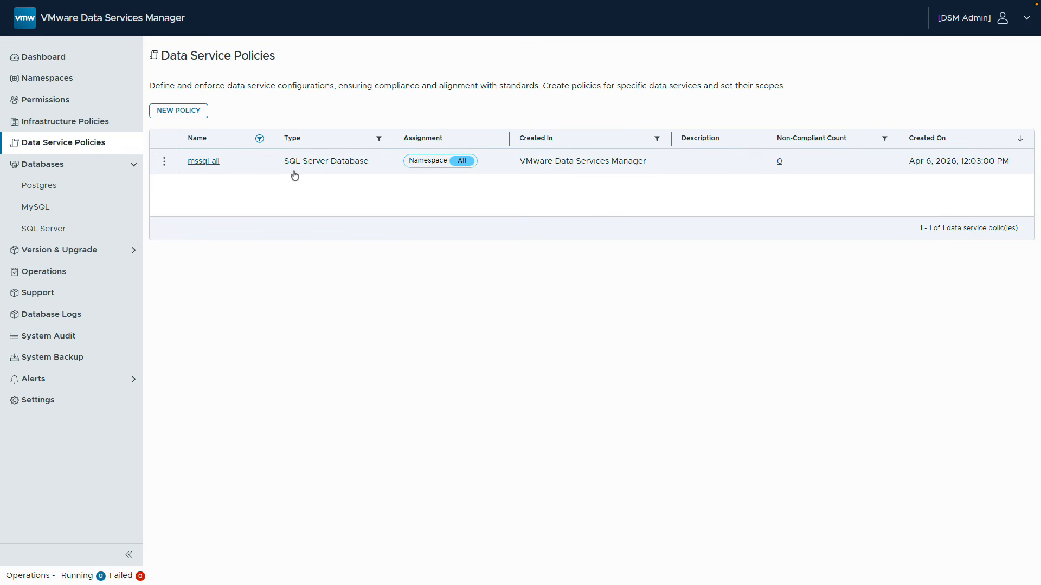
pyautogui.click(165, 163)
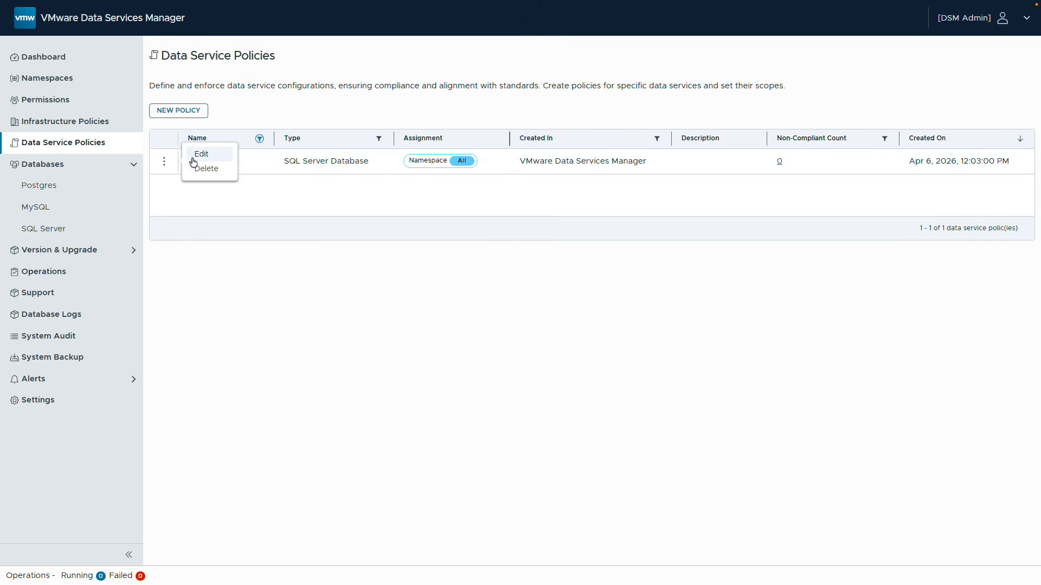
pyautogui.click(196, 157)
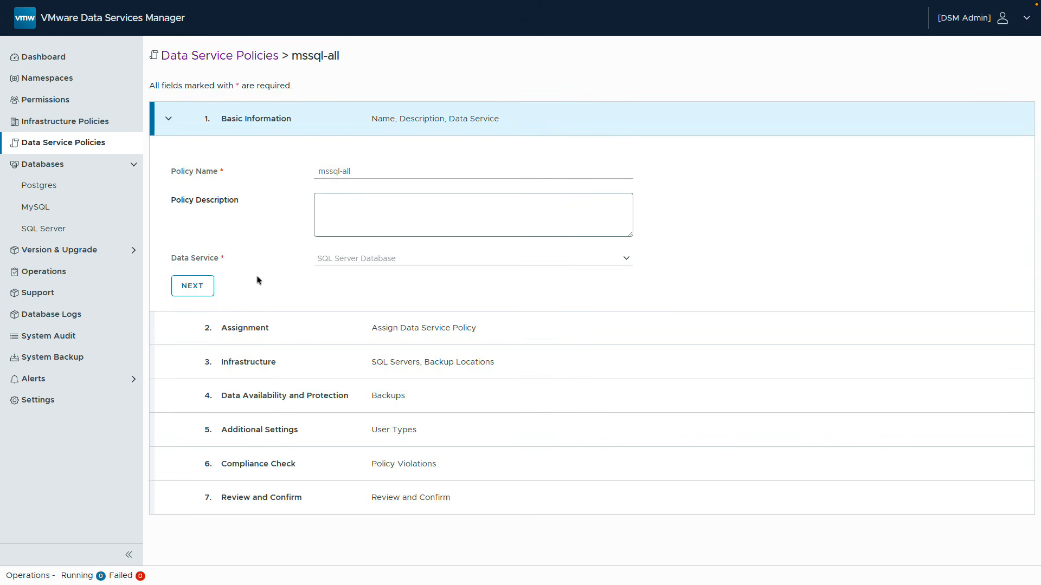
pyautogui.click(205, 296)
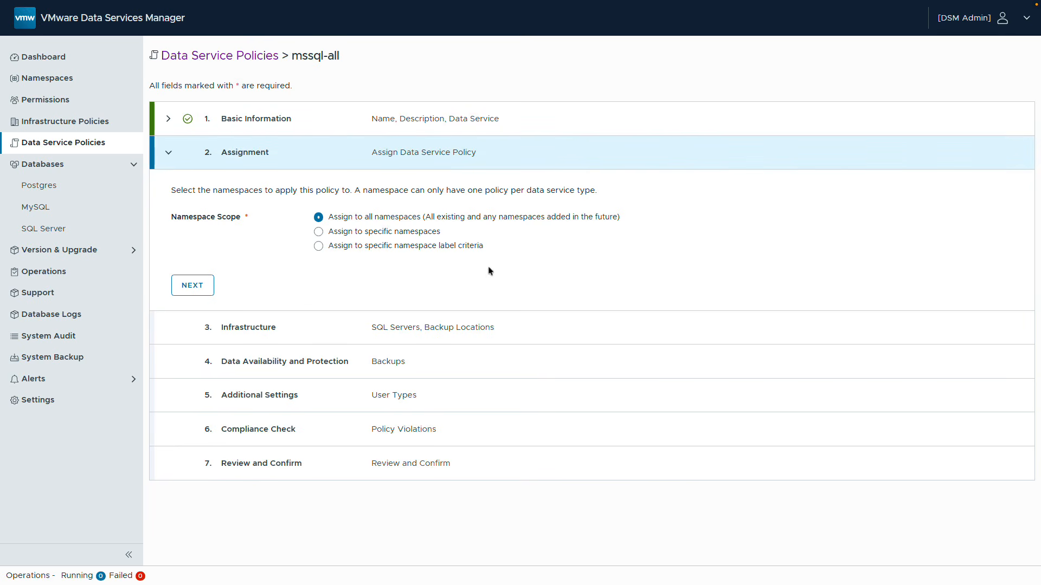
pyautogui.click(205, 293)
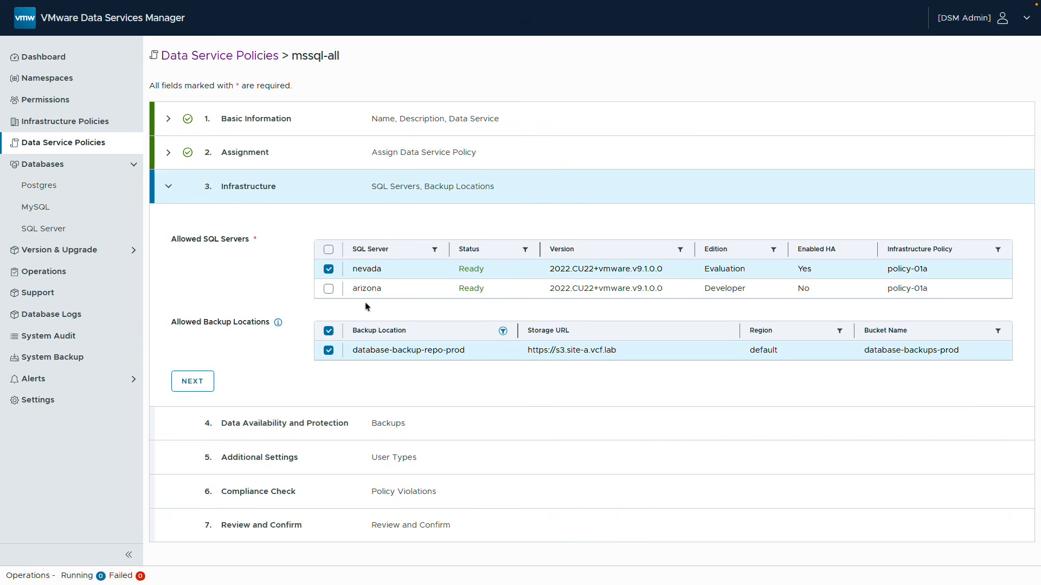
pyautogui.click(329, 289)
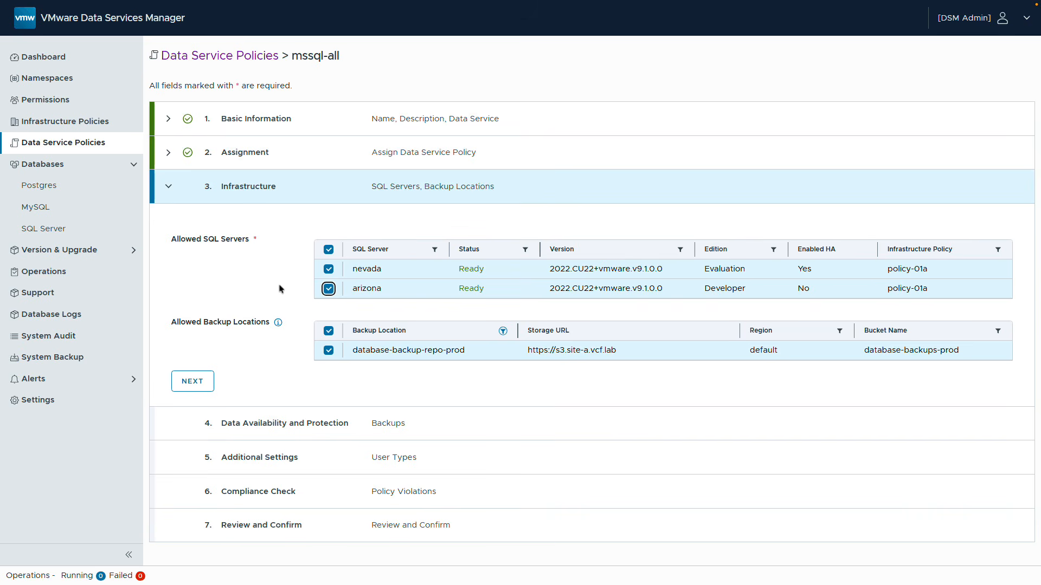
pyautogui.click(206, 387)
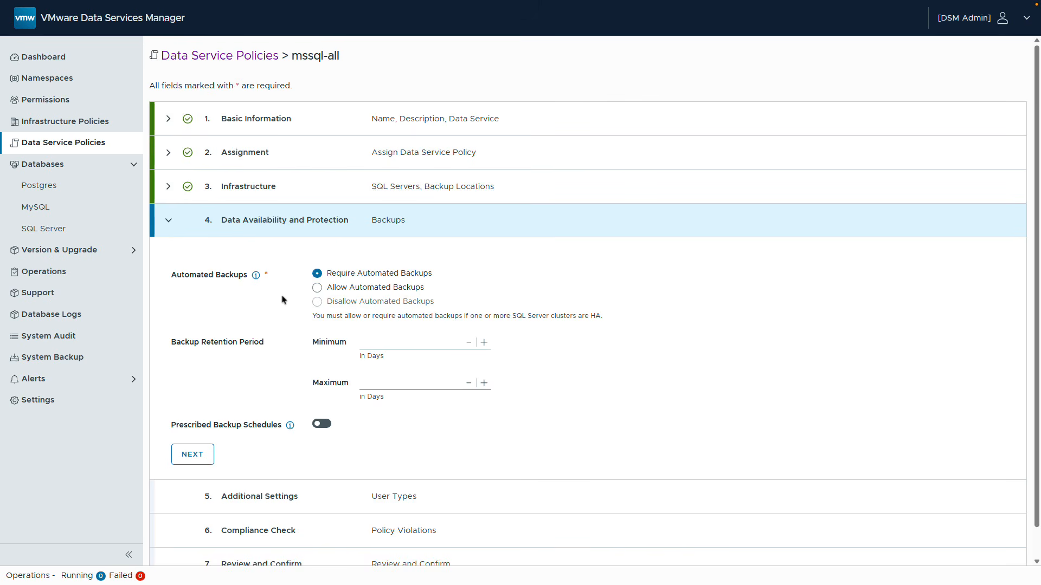
# Set the policy's automated backups to Allow Automated Backups, keep both user types, and save the policy
pyautogui.click(318, 292)
pyautogui.click(202, 458)
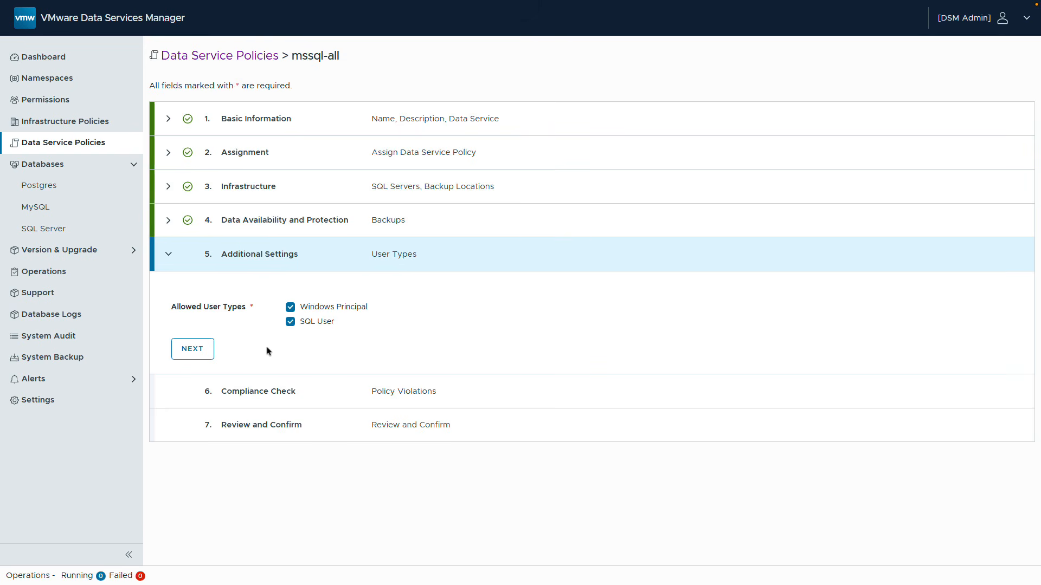
pyautogui.click(210, 355)
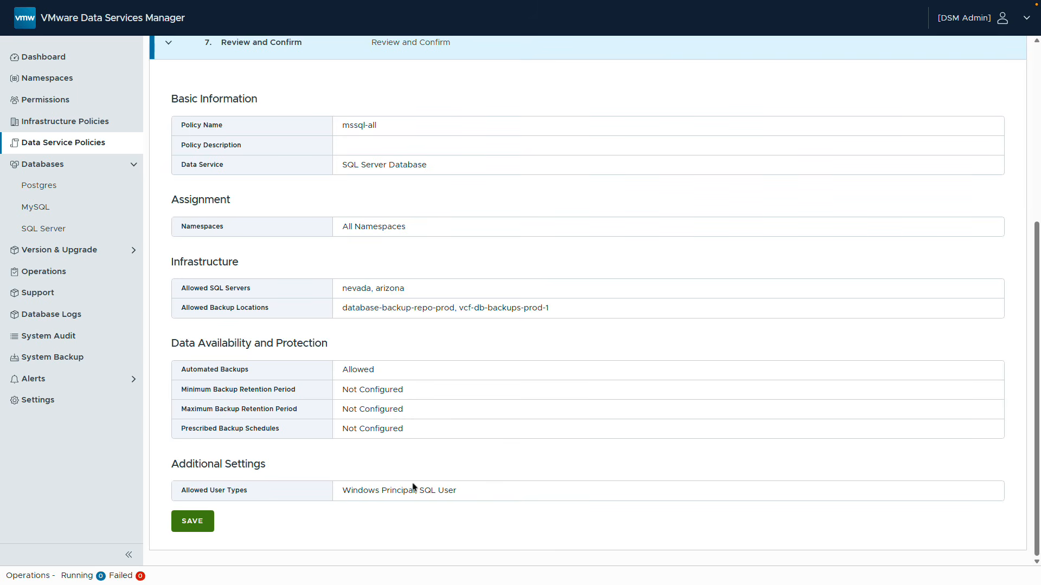
pyautogui.click(205, 525)
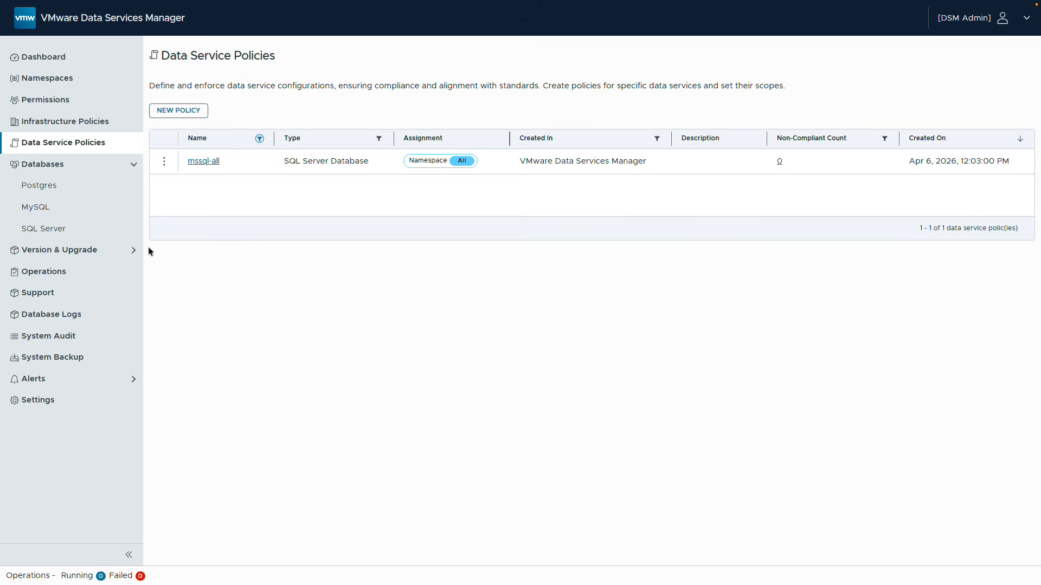
# Start a restore from backup for the pine database among the SQL Server databases
pyautogui.click(139, 233)
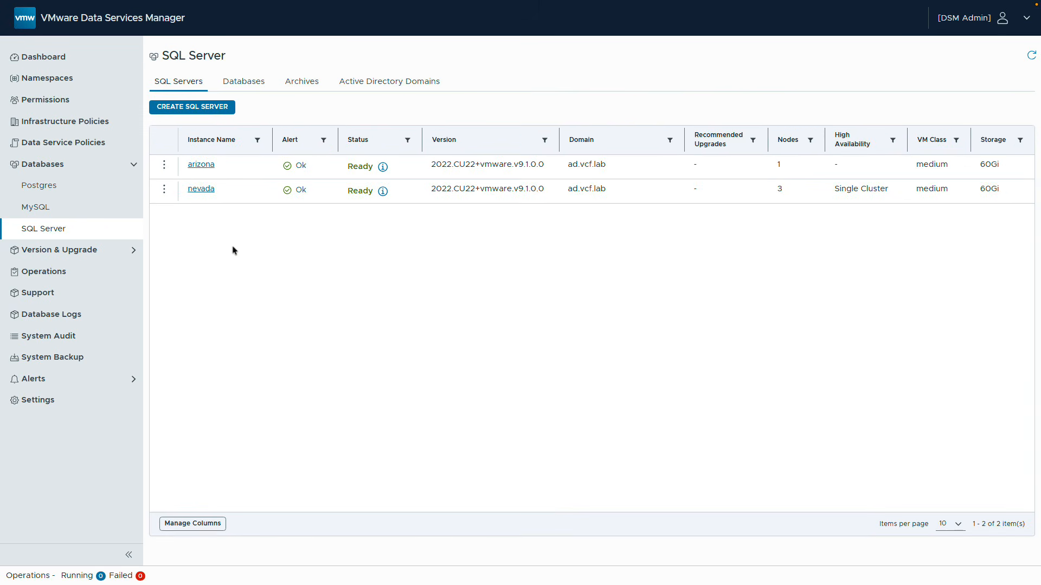
pyautogui.click(245, 90)
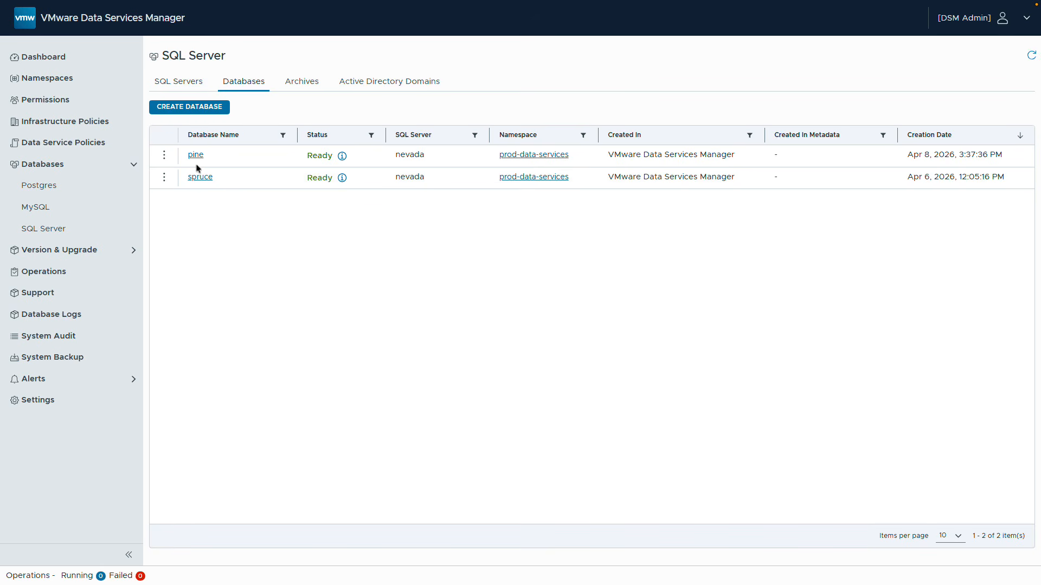
pyautogui.click(165, 157)
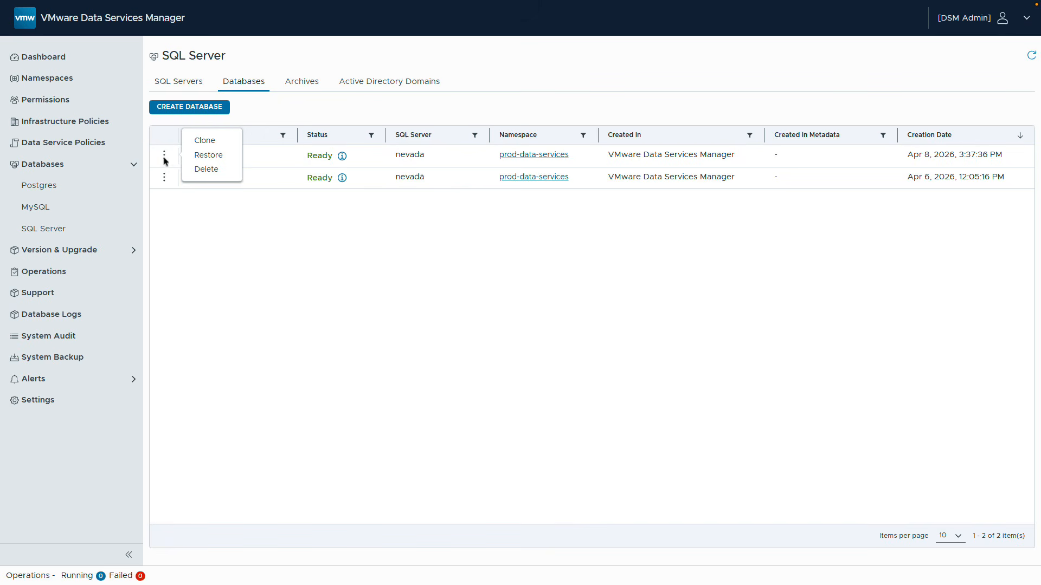
pyautogui.click(223, 159)
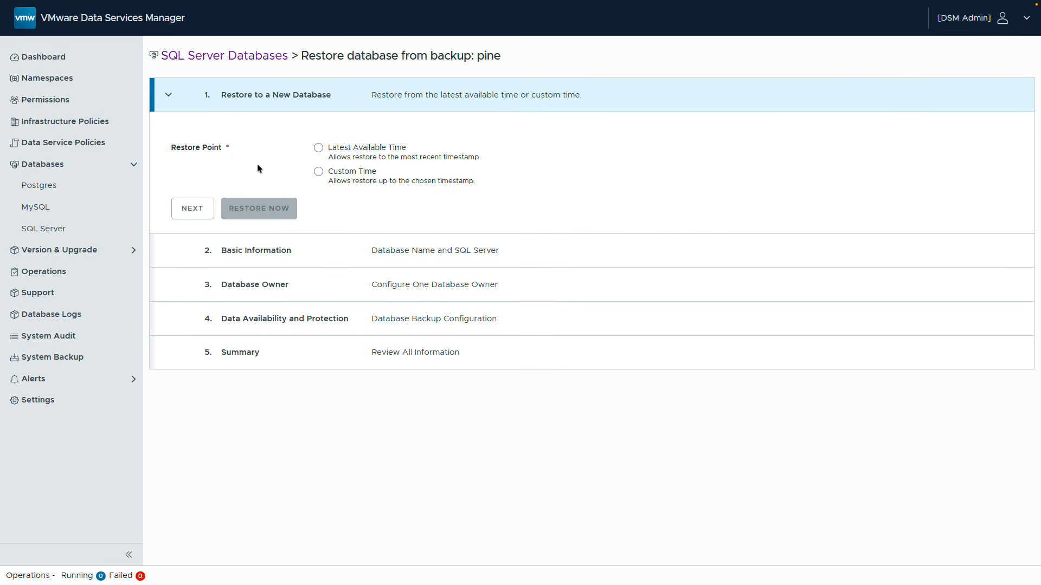
# Set the restore point to a custom time of 04/08/2026 at 04:00 PM and continue to the basic information
pyautogui.click(318, 173)
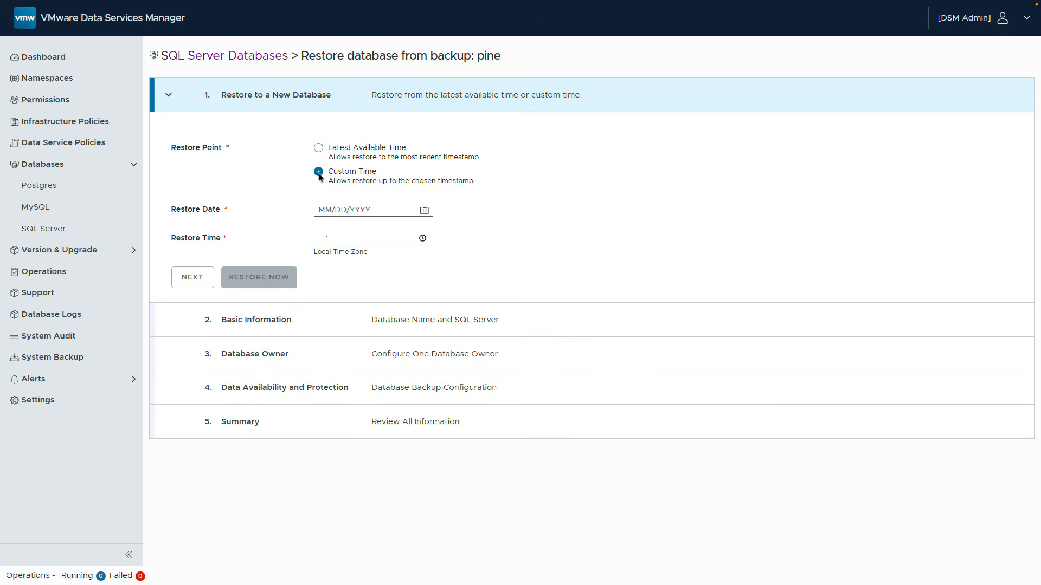
pyautogui.click(424, 211)
pyautogui.click(404, 305)
pyautogui.click(383, 243)
pyautogui.write('0400p')
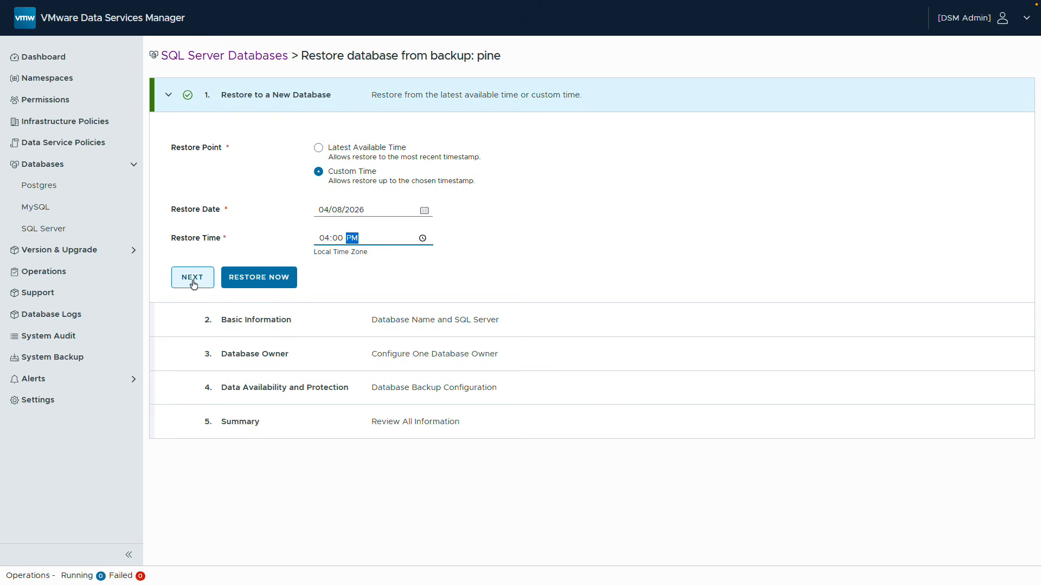
pyautogui.click(194, 283)
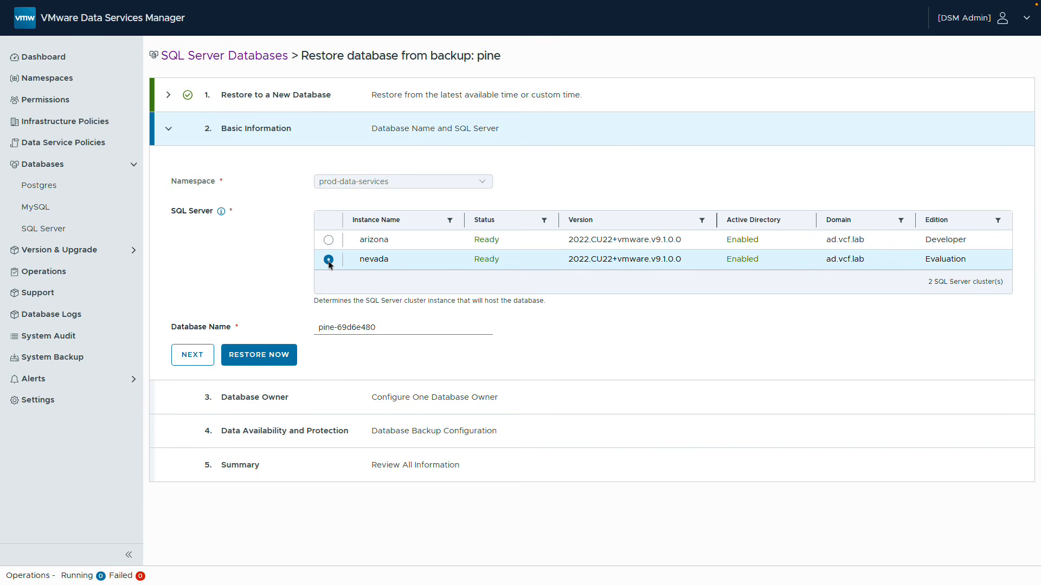
# Choose arizona as the SQL Server hosting the restored database and name the database pine-debug
pyautogui.click(328, 239)
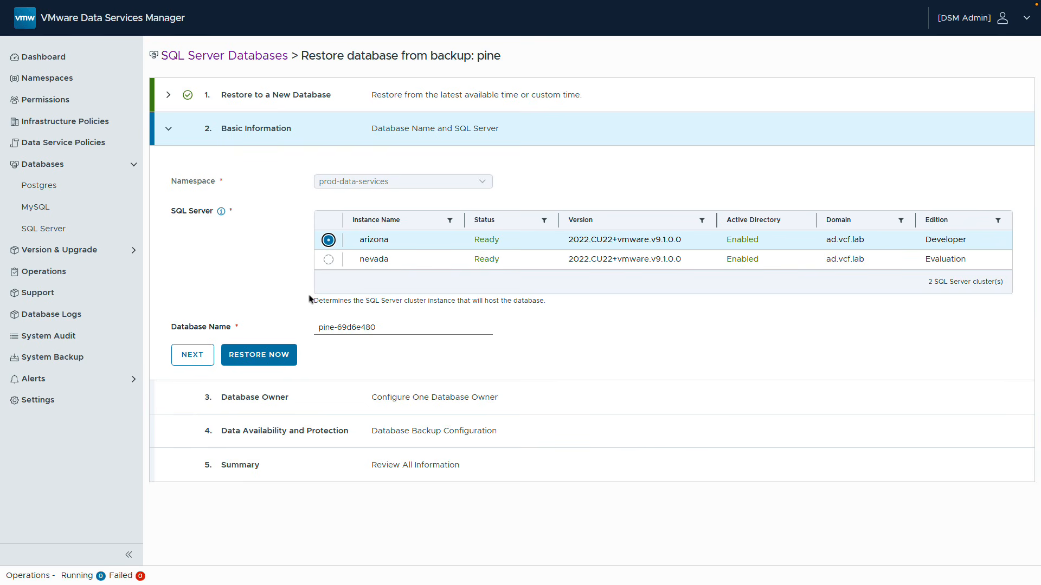
pyautogui.doubleClick(358, 329)
pyautogui.write('debug')
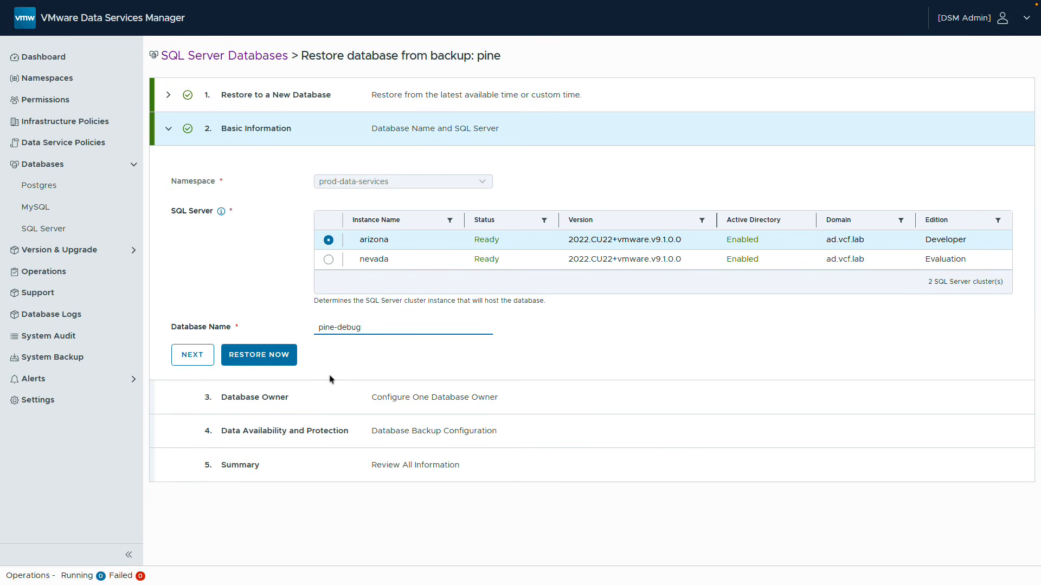
pyautogui.click(194, 364)
pyautogui.click(195, 363)
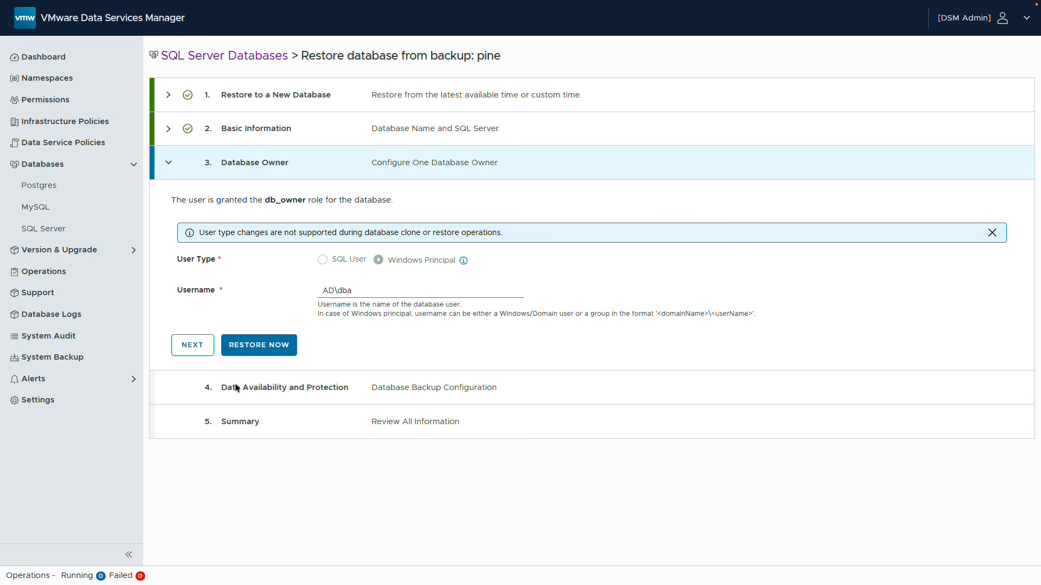
# Keep the existing database owner, disable automated backups, and run the restore of pine-debug
pyautogui.click(198, 353)
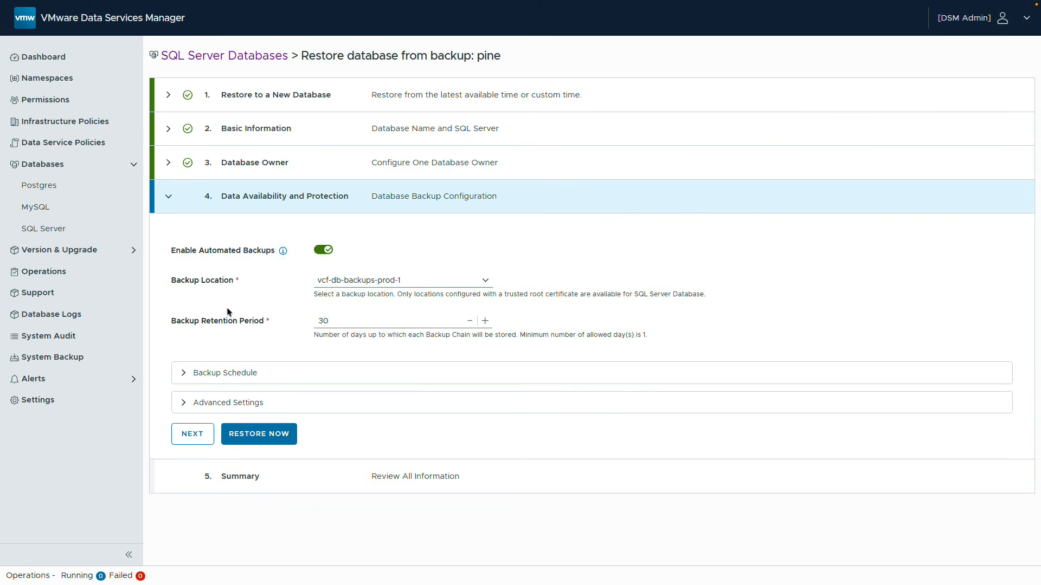
pyautogui.click(321, 253)
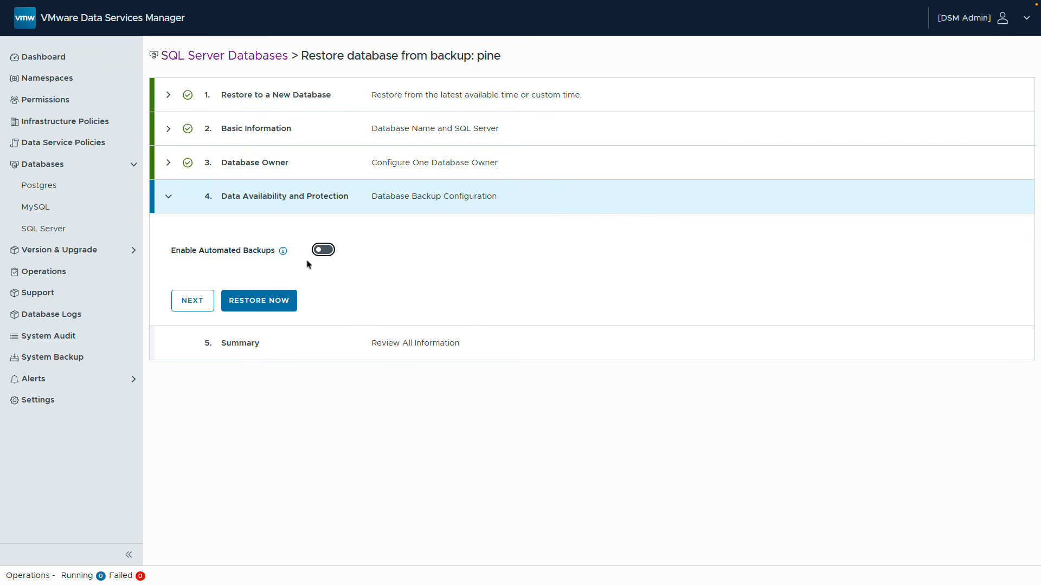
pyautogui.click(196, 310)
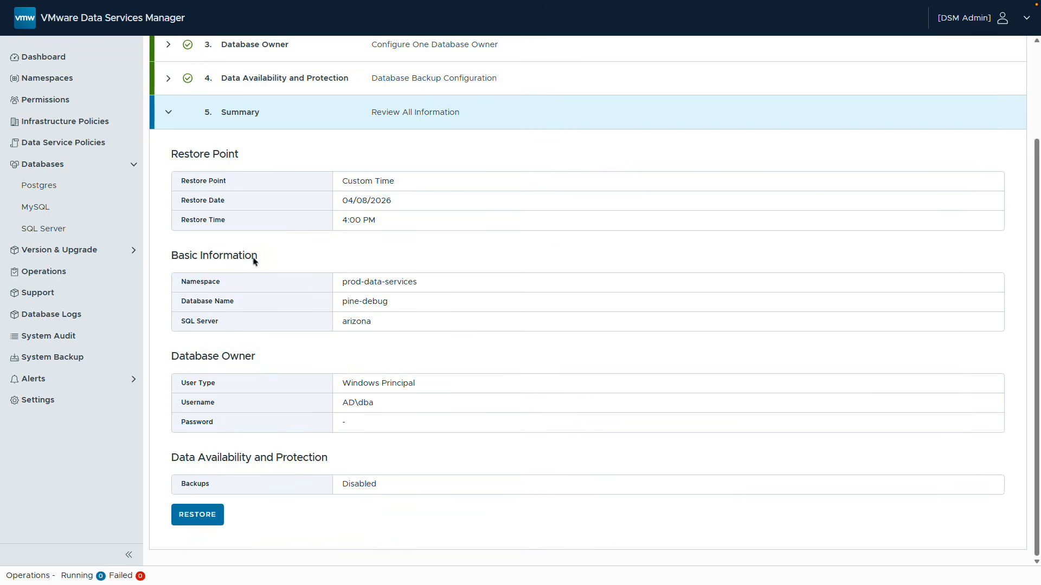
pyautogui.click(185, 526)
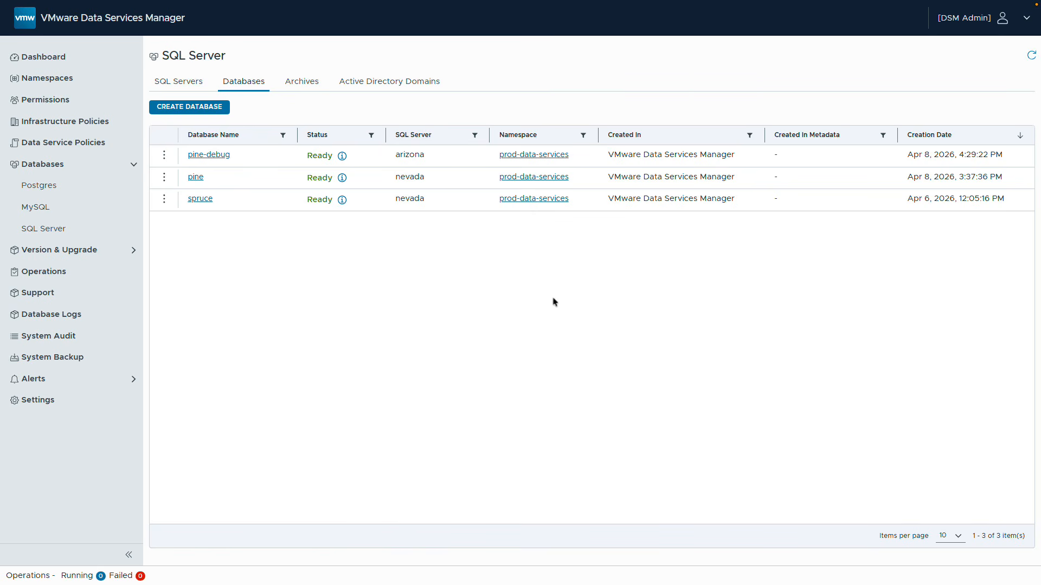
# Switch to SQL Server Management Studio, connect to pine-debug on arizona.ad.vcf.lab with Windows Authentication, and open the top 200 rows of dbo.cities for editing
pyautogui.hotkey('alt', 'Tab')
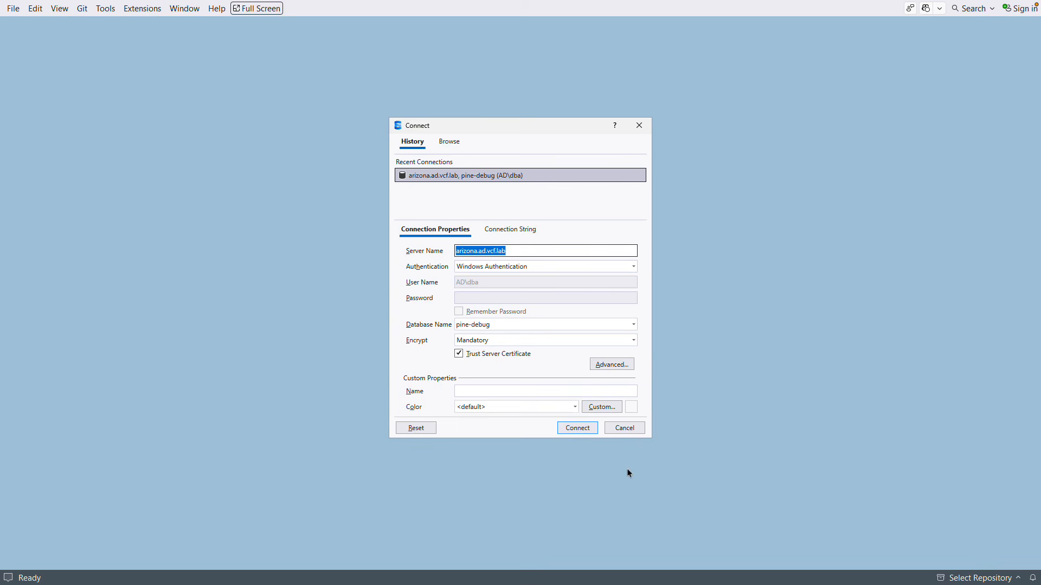
pyautogui.click(574, 430)
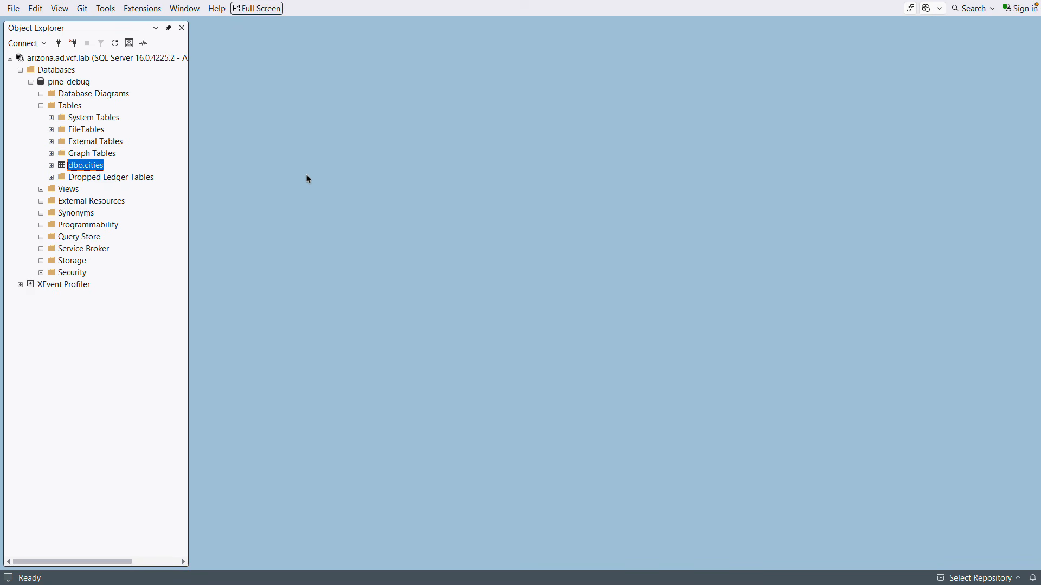
pyautogui.rightClick(74, 172)
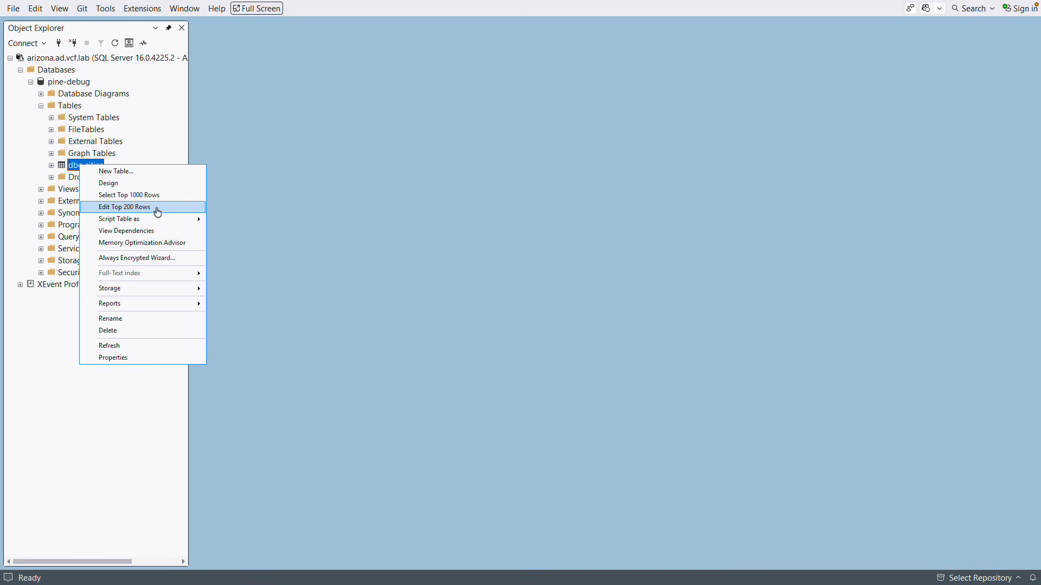
pyautogui.click(129, 212)
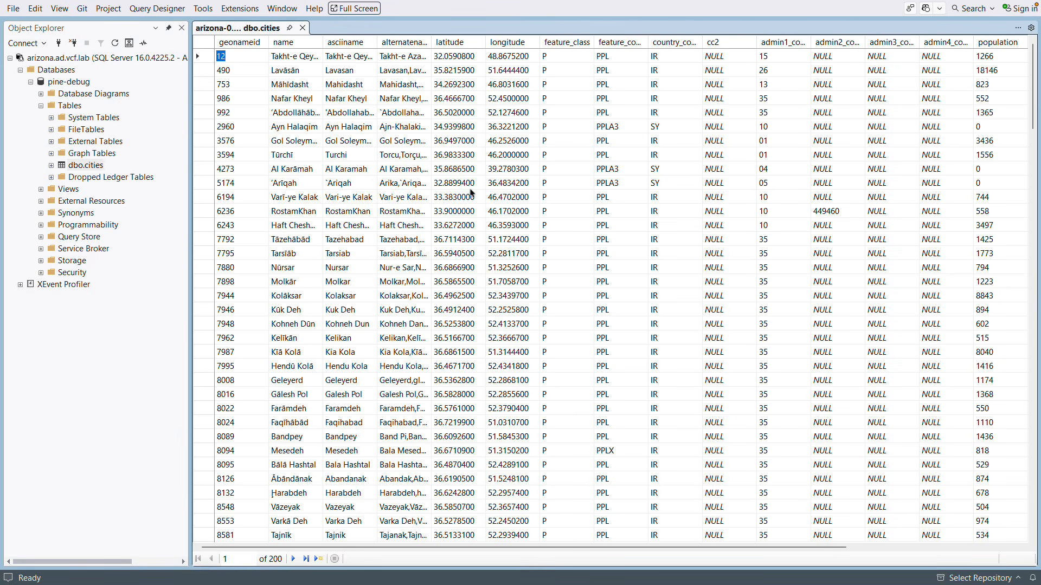